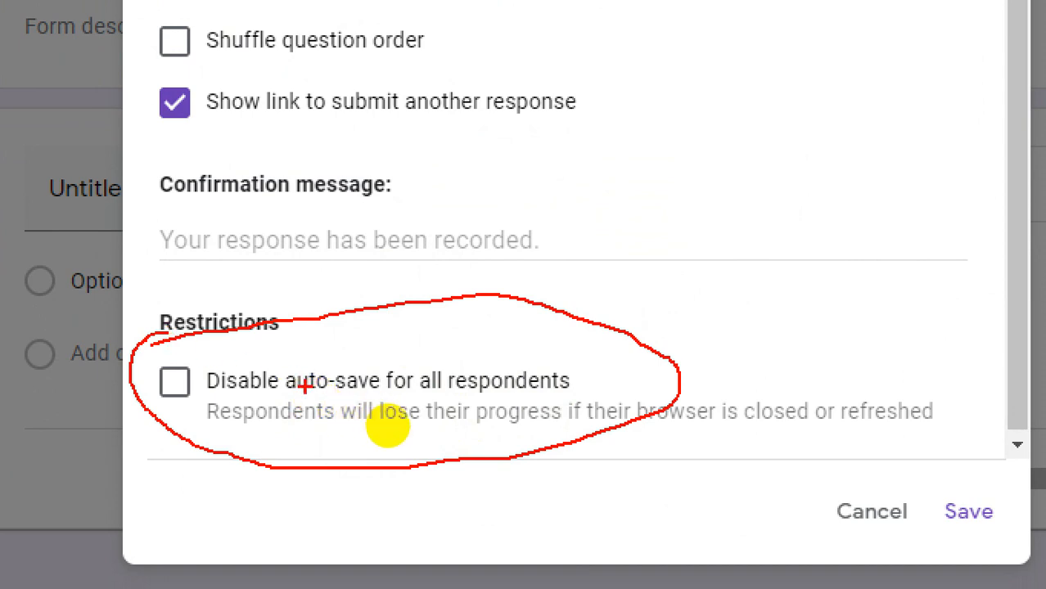
Review the option to disable auto-save for all respondents in the presentation settings, and leave the settings without saving.
drag(282, 403, 385, 399)
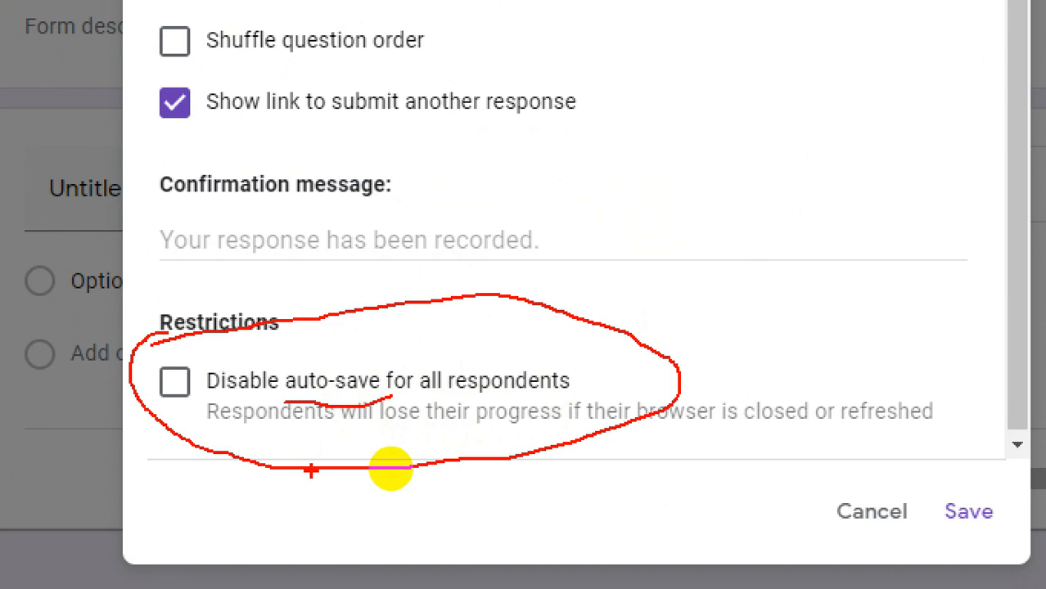
key(Escape)
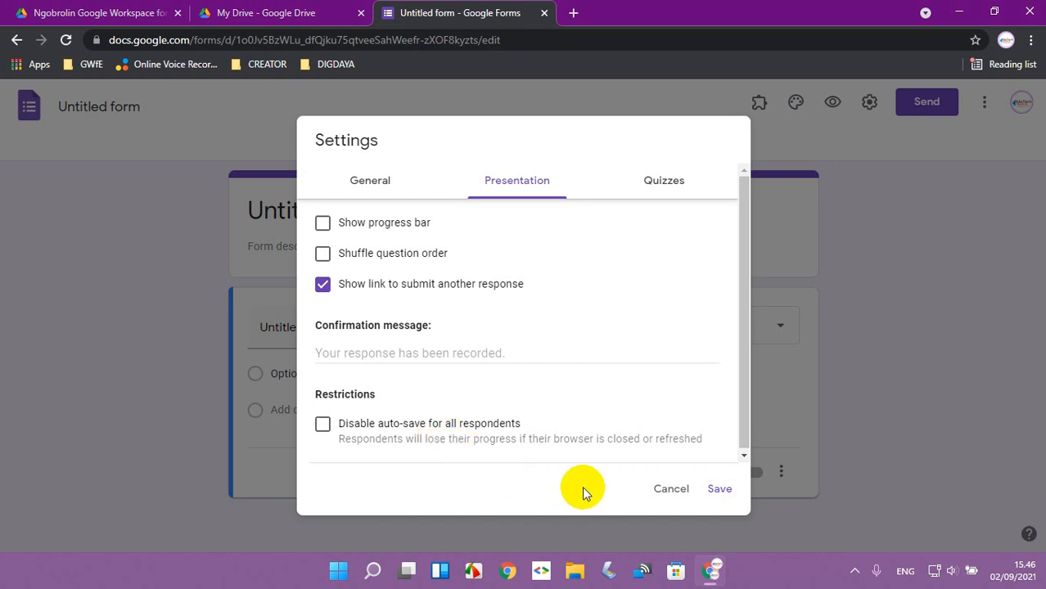
click(665, 491)
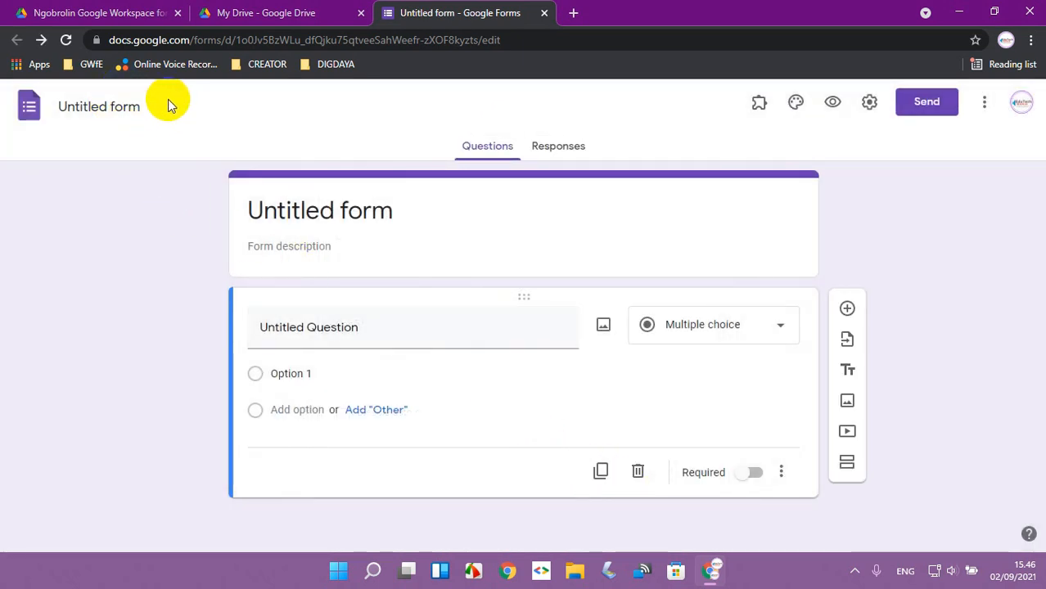
Title the form "UH#01" and apply the same name to the form file.
click(398, 214)
key(ctrl+a)
text(UH#01)
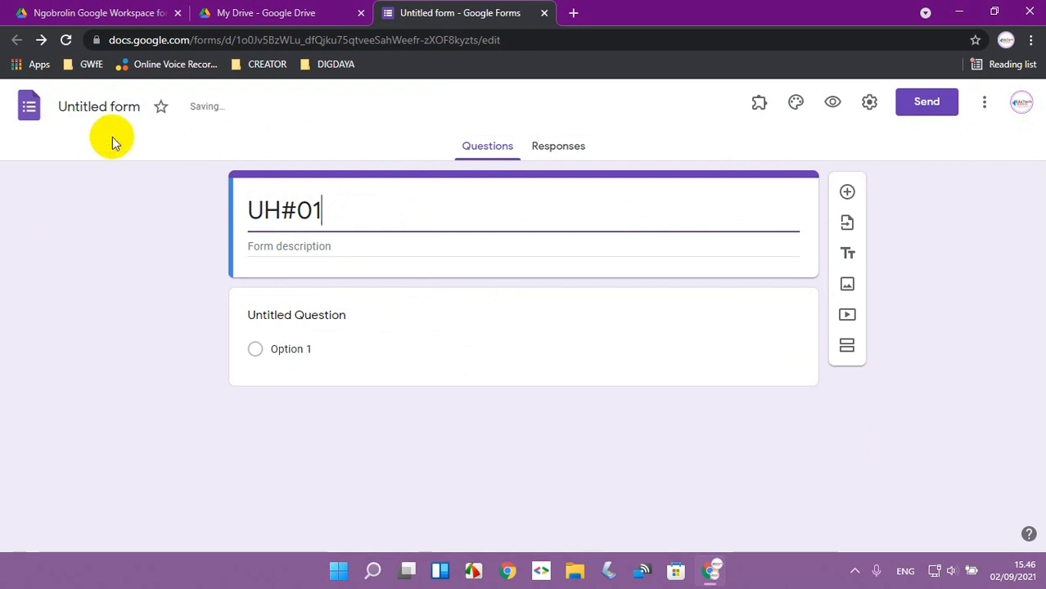
click(98, 106)
Change the untitled question to "1+1=?" and set its first answer option to 1.
click(373, 322)
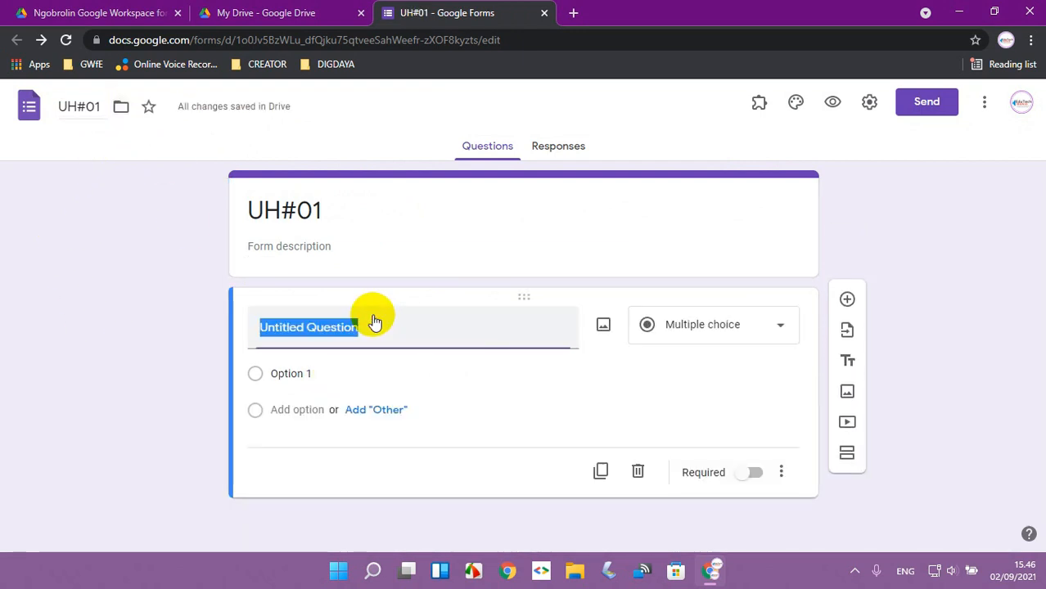
text(1+1=?)
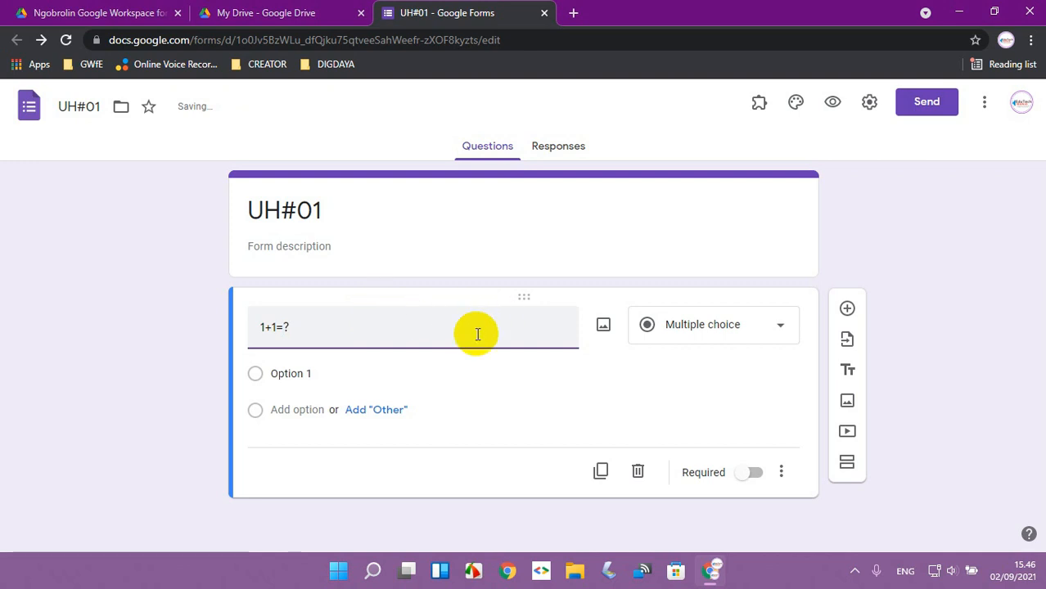
click(373, 373)
text(1)
Add the answer options 2, 3, 4 and 5 to the "1+1=?" question and make it required.
click(298, 412)
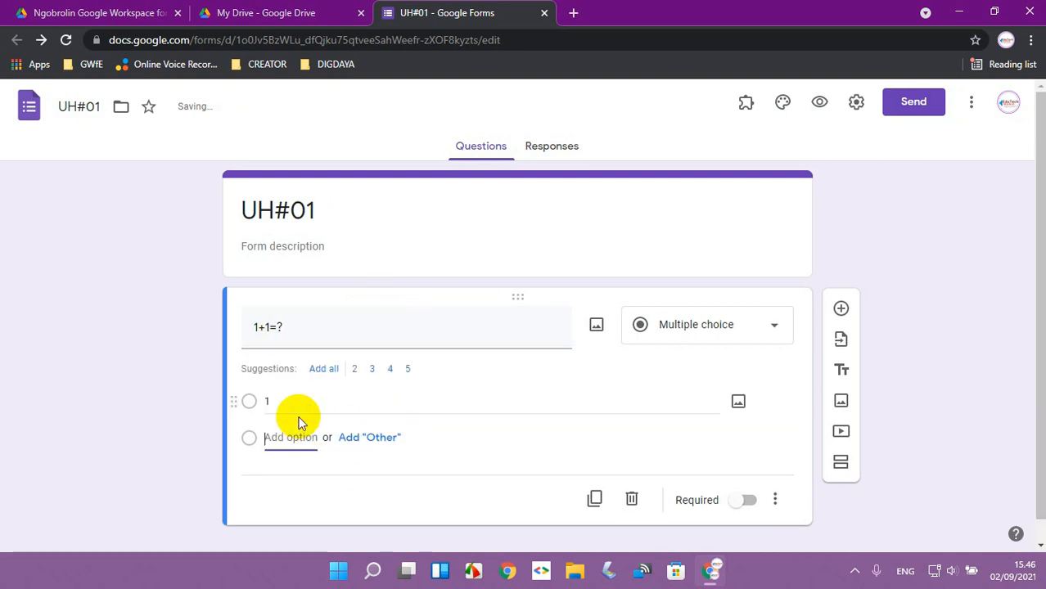
text(2)
click(297, 472)
text(3)
scroll(298, 474, down, 1)
click(299, 412)
text(4)
click(301, 443)
text(5)
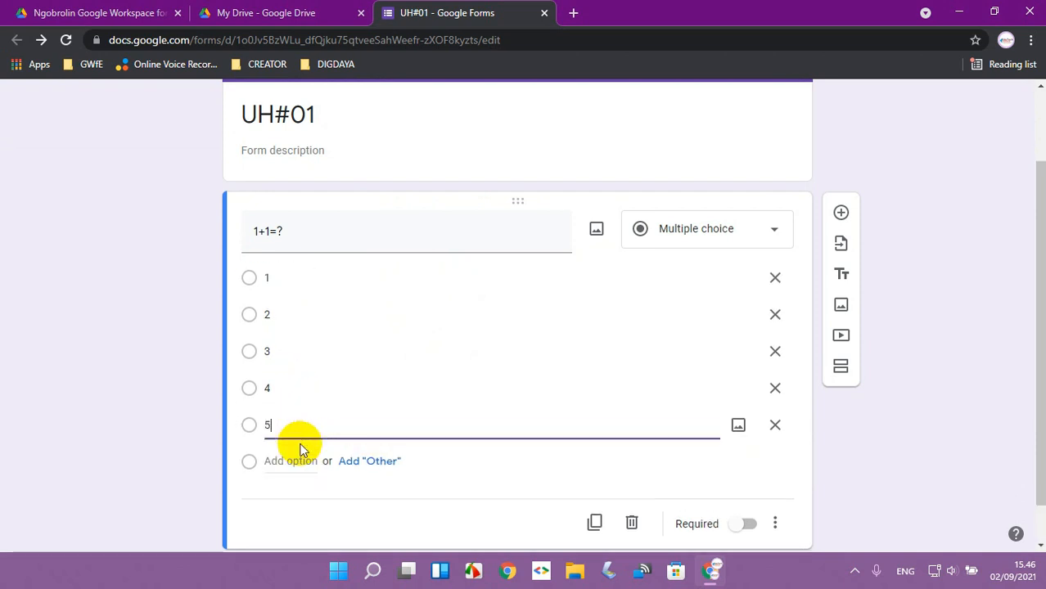
click(745, 524)
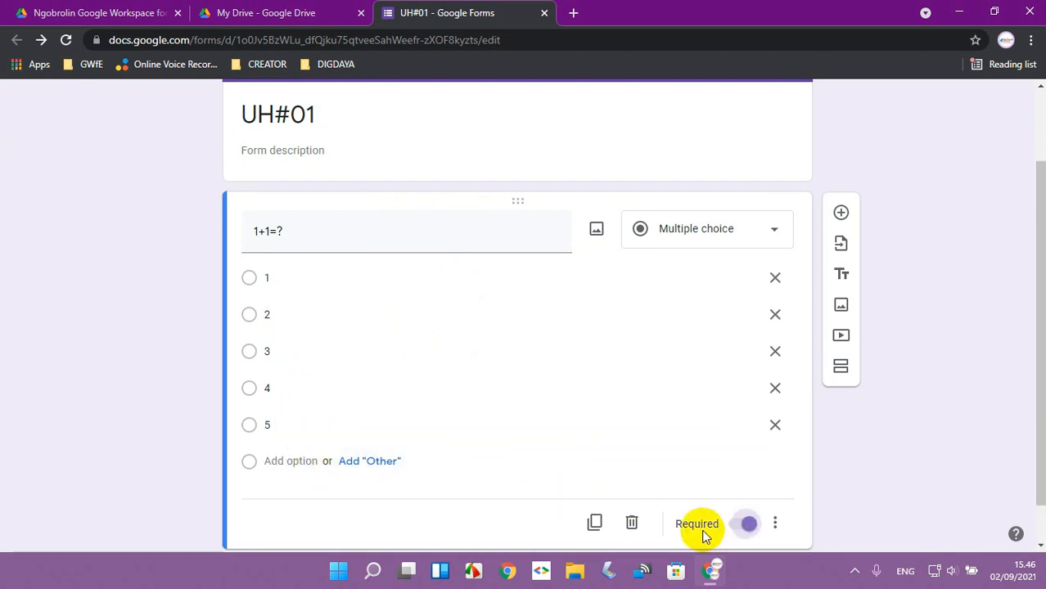
Duplicate the "1+1=?" question, make the copy a short-answer question and change its text to "2+2=?".
click(594, 522)
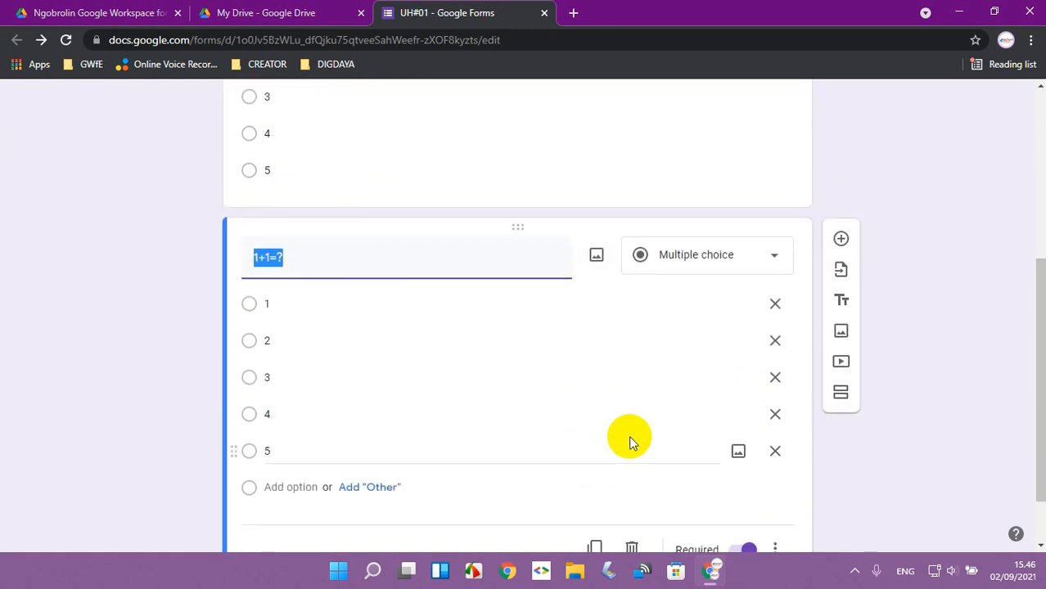
click(708, 260)
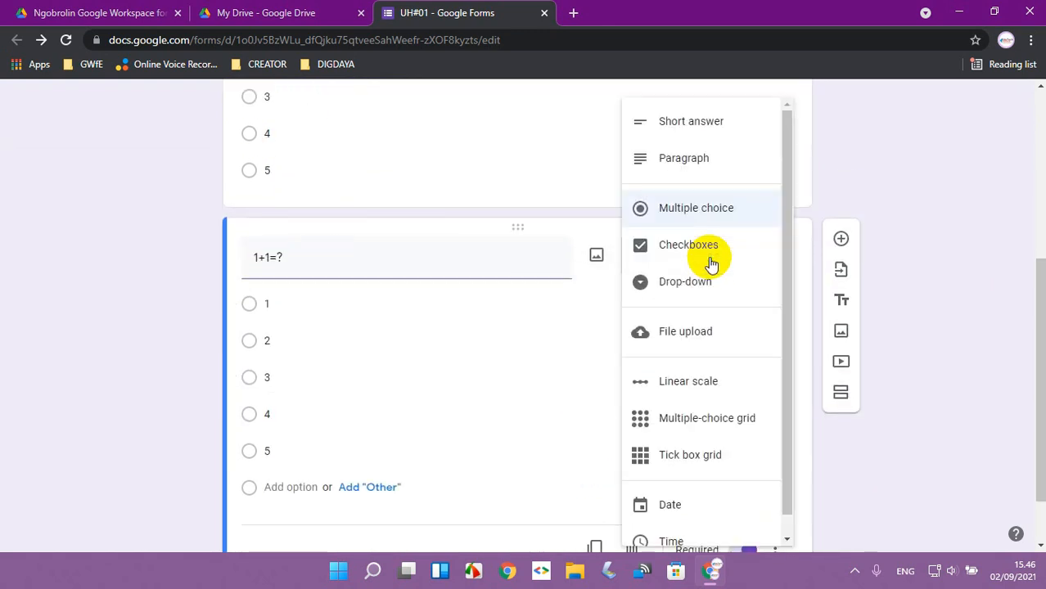
click(692, 122)
key(Left)
key(shift+Right)
text(2)
key(Right)
key(shift+Right)
text(2)
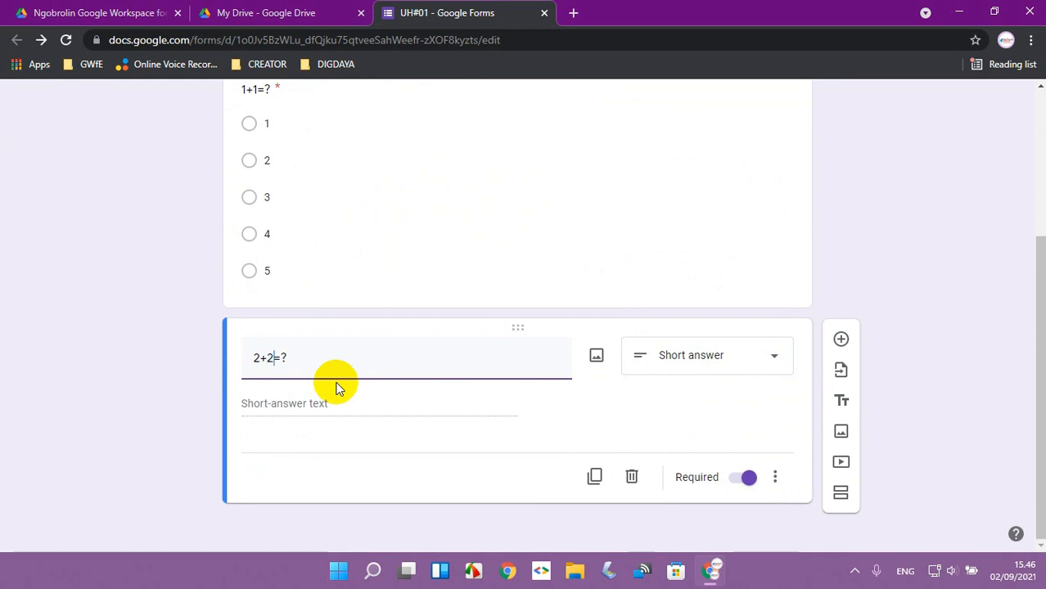
Duplicate the "2+2=?" question and make the copy multiple choice with the options "Benar" and "Salah".
click(608, 475)
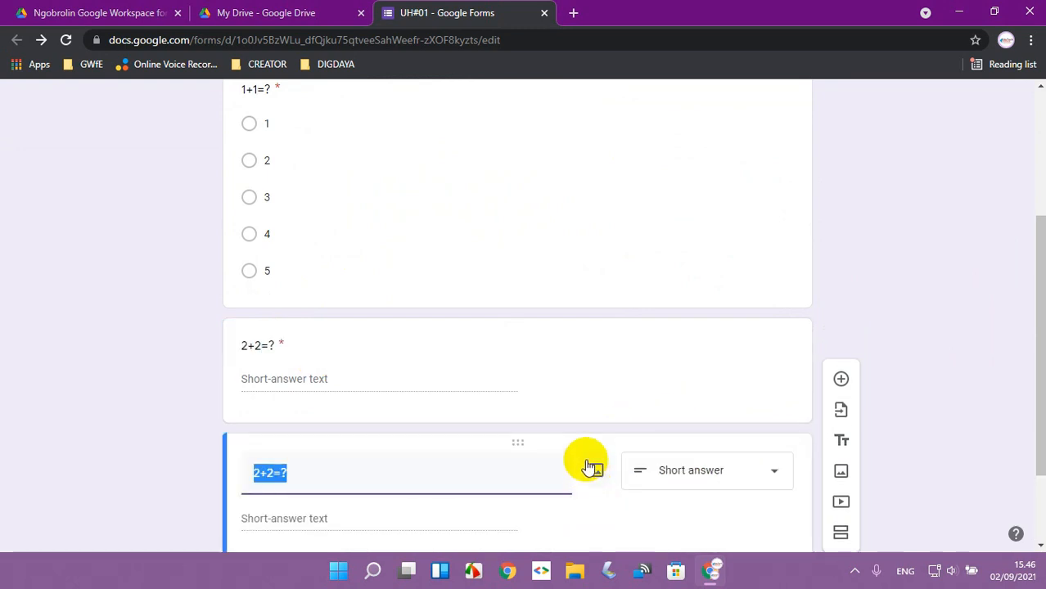
click(698, 364)
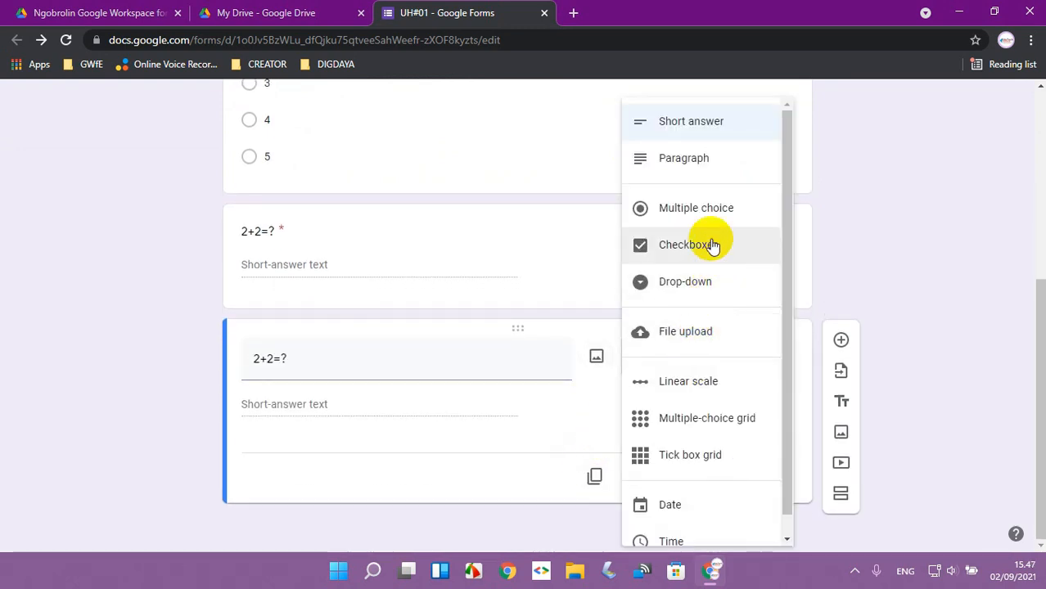
click(695, 207)
click(324, 404)
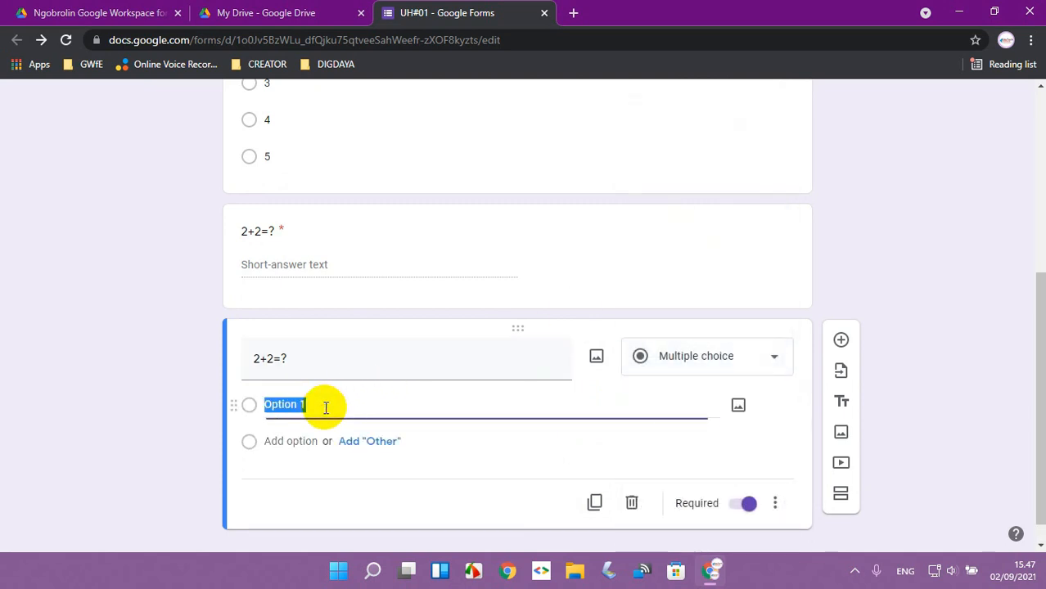
text(Benar)
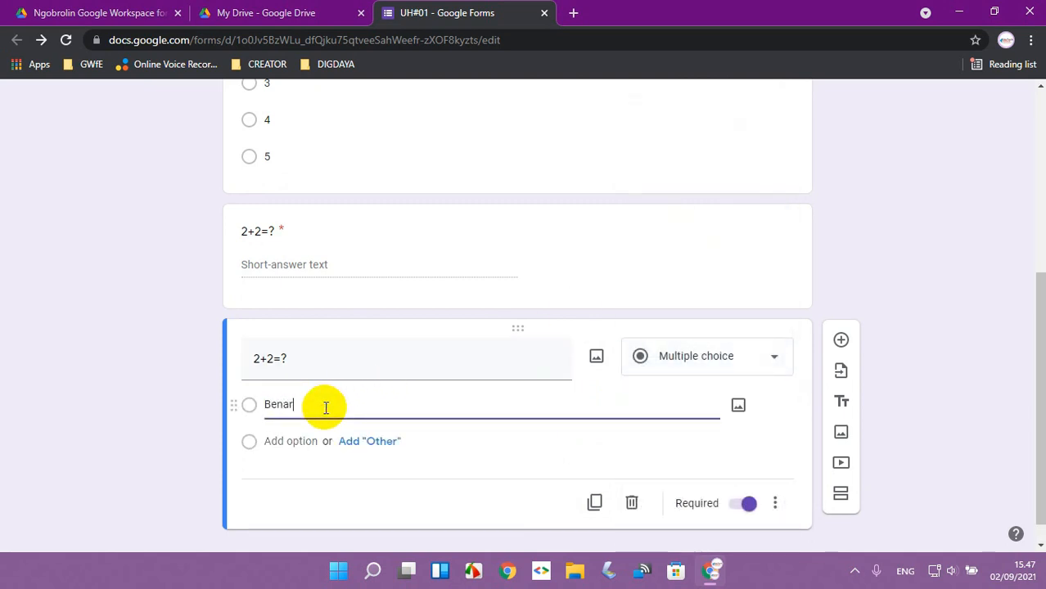
click(297, 441)
text(Salah)
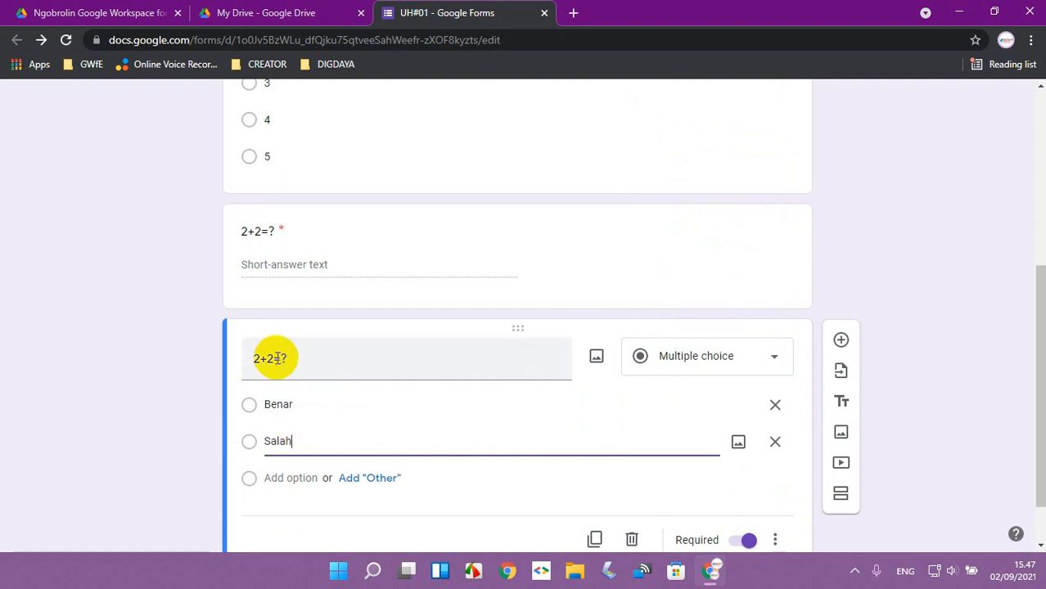
Change the text of the question with the Benar and Salah options to "2+1=2".
drag(253, 360, 287, 373)
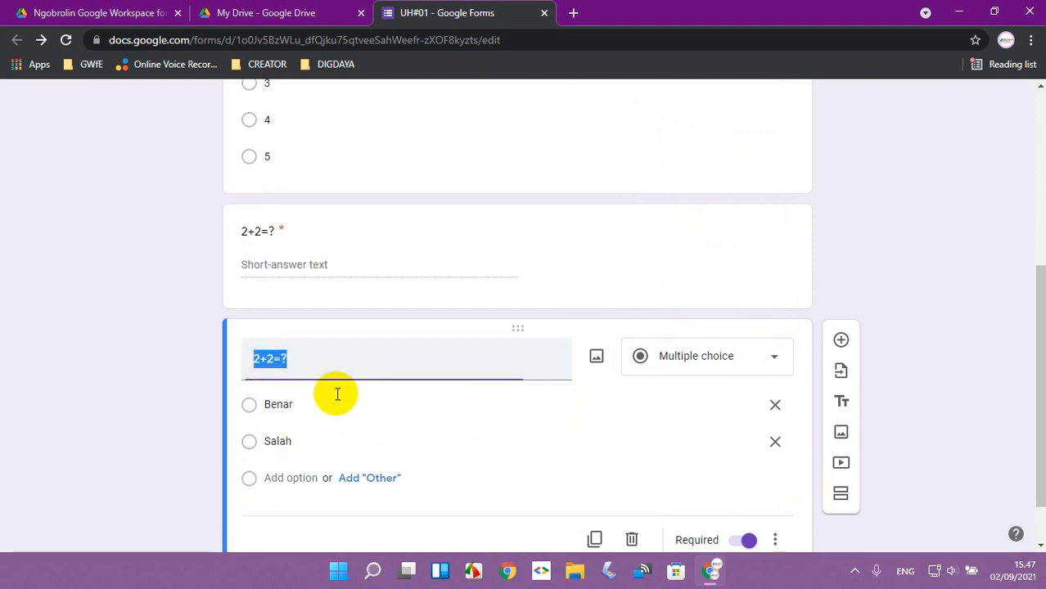
key(Right)
key(Left)
key(Left)
key(BackSpace)
text(1)
key(End)
key(BackSpace)
text(2)
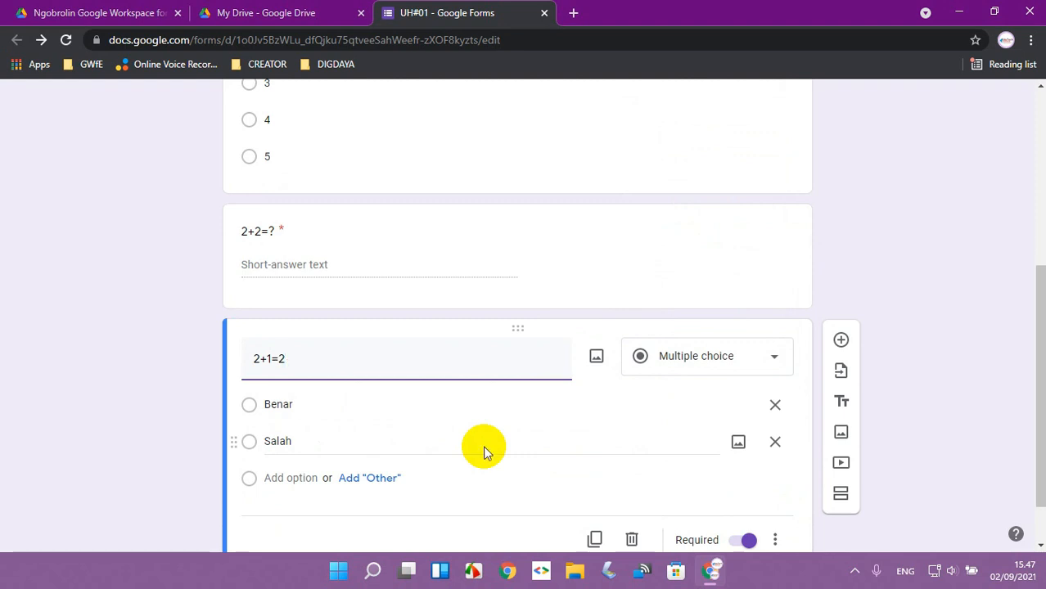
click(498, 406)
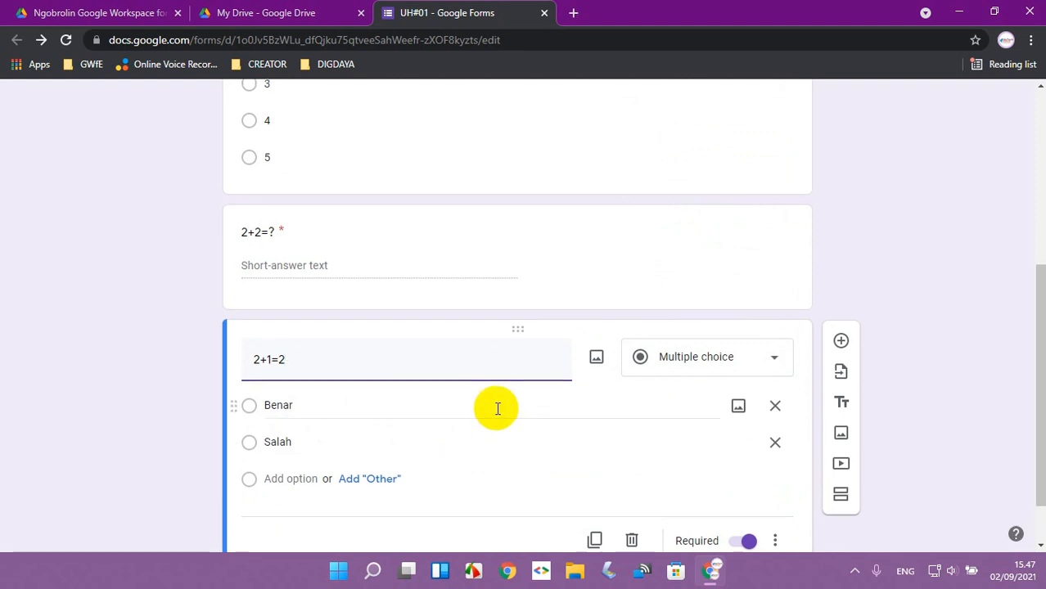
Preview the form, read the auto-save information behind the cloud indicator and dismiss it.
scroll(491, 411, up, 10)
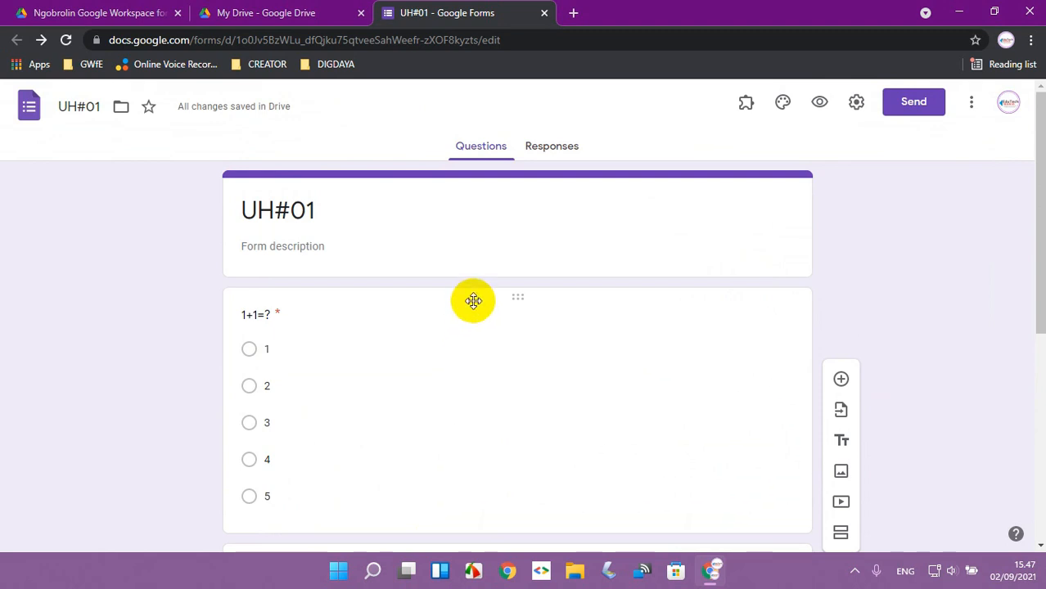
click(820, 103)
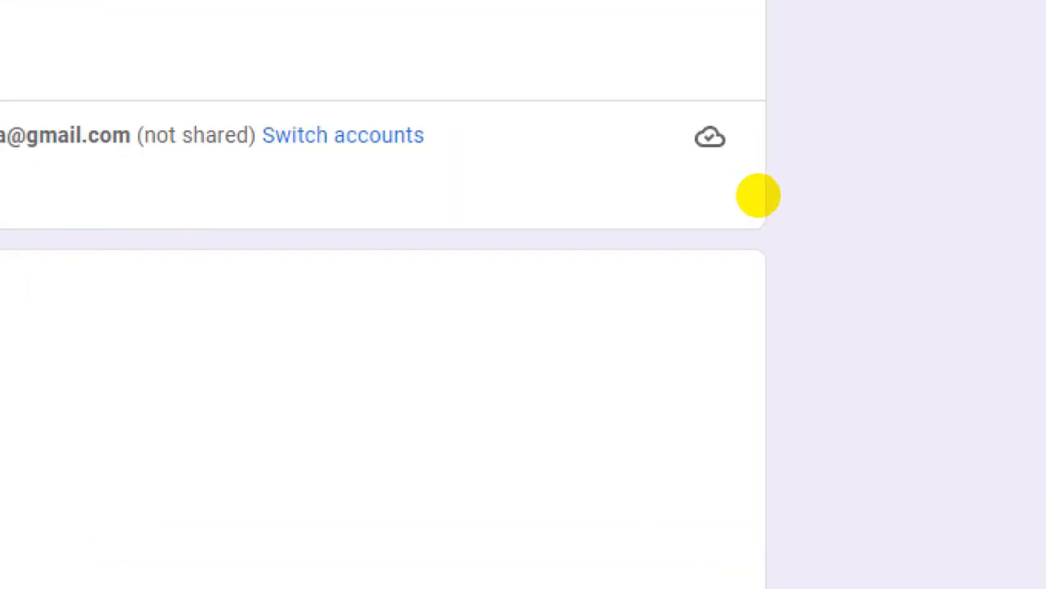
mouse_move(765, 144)
mouse_down()
mouse_move(704, 72)
mouse_move(654, 175)
mouse_move(765, 163)
mouse_move(745, 200)
mouse_up()
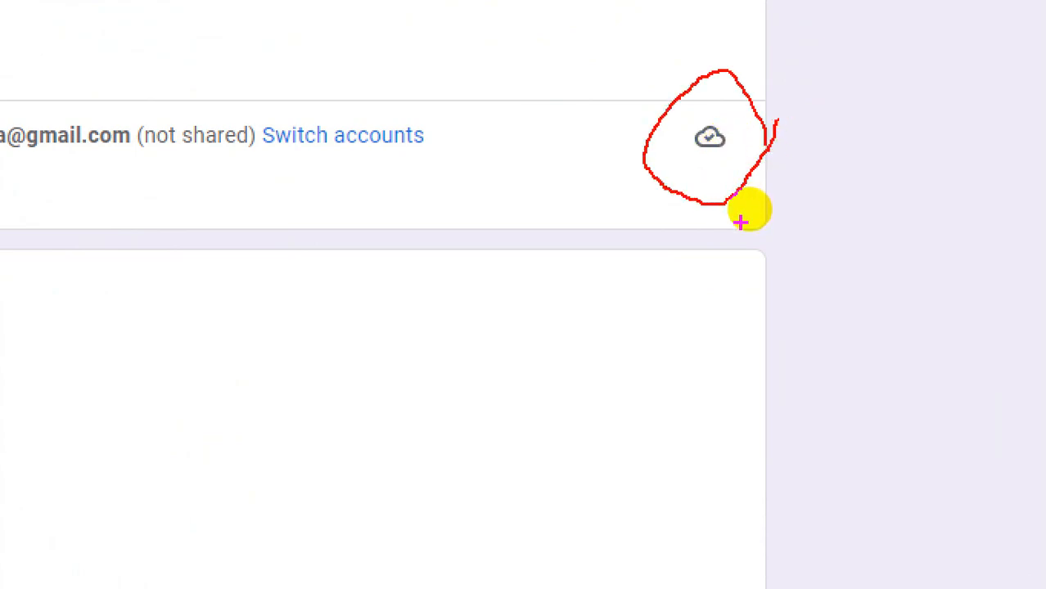
key(Escape)
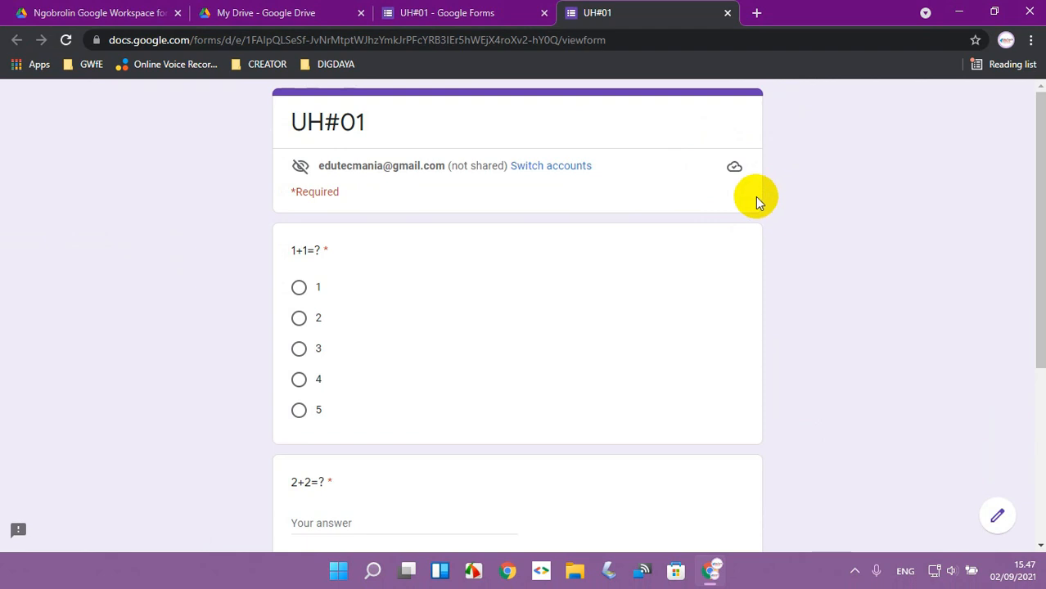
click(736, 170)
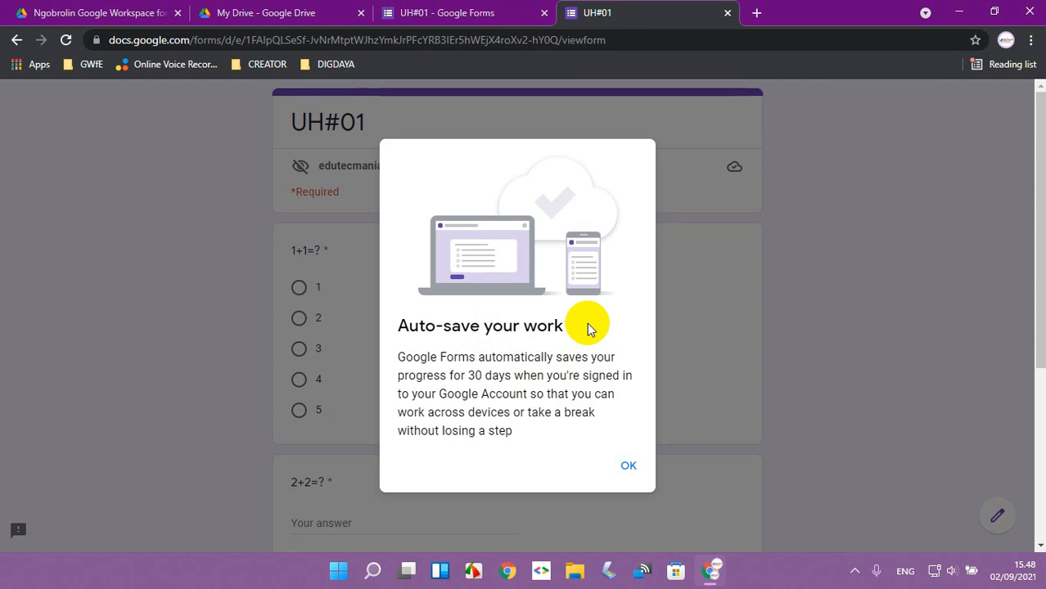
click(623, 467)
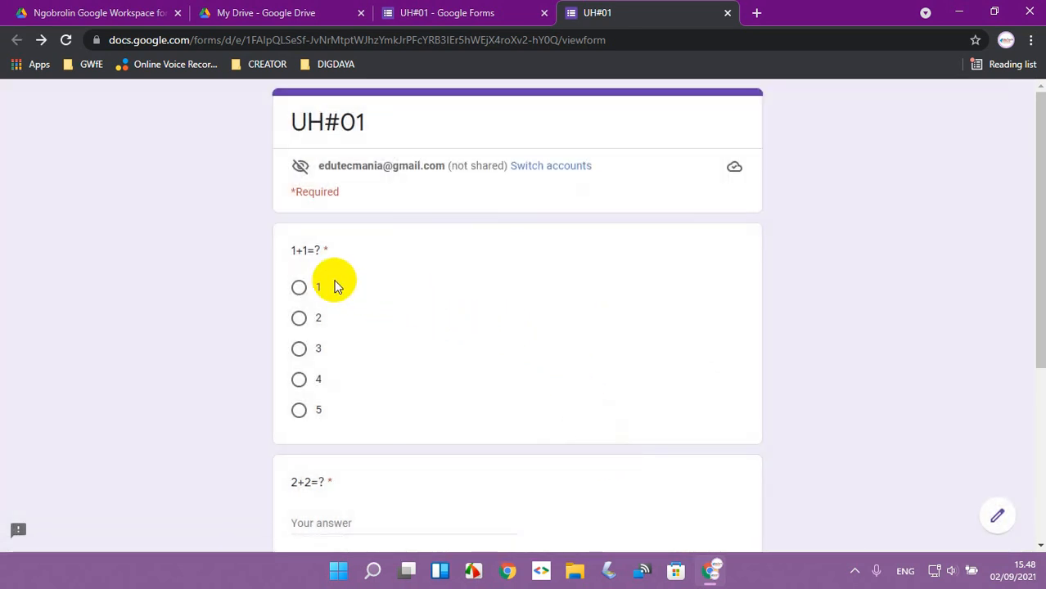
Answer "1+1=?" in the preview with option 1, and change the answer to option 2.
click(299, 288)
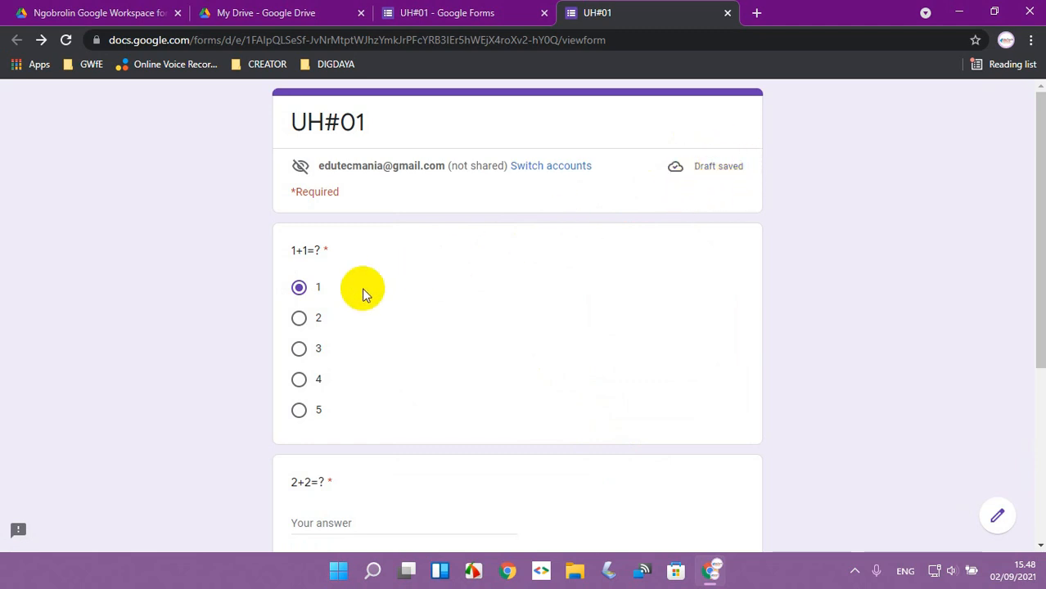
click(298, 319)
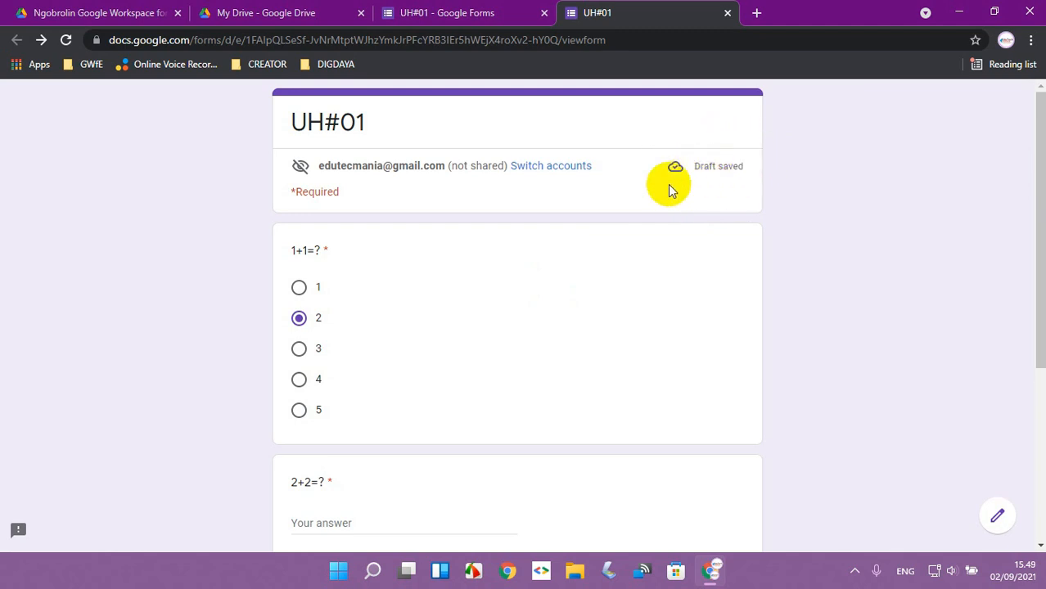
scroll(539, 330, down, 2)
scroll(540, 334, up, 2)
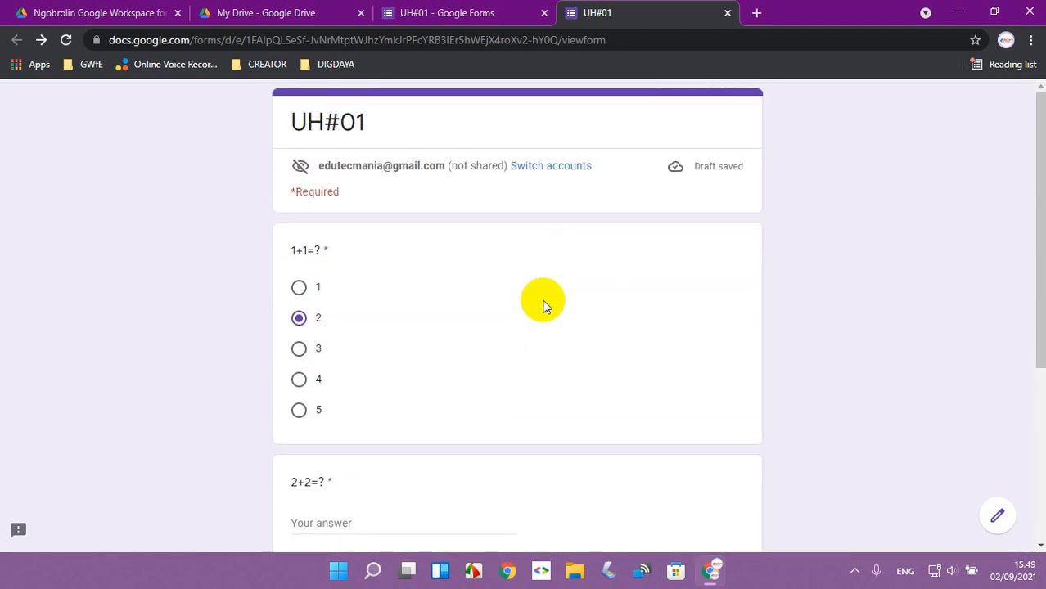
Close the form preview and reopen it to check whether the draft answer is kept.
click(726, 14)
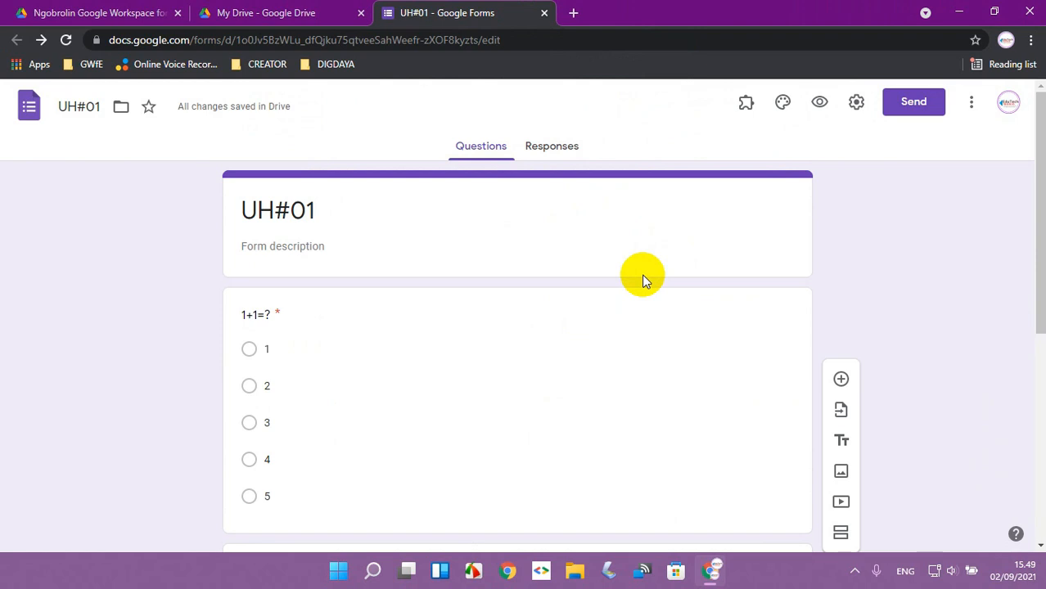
click(820, 104)
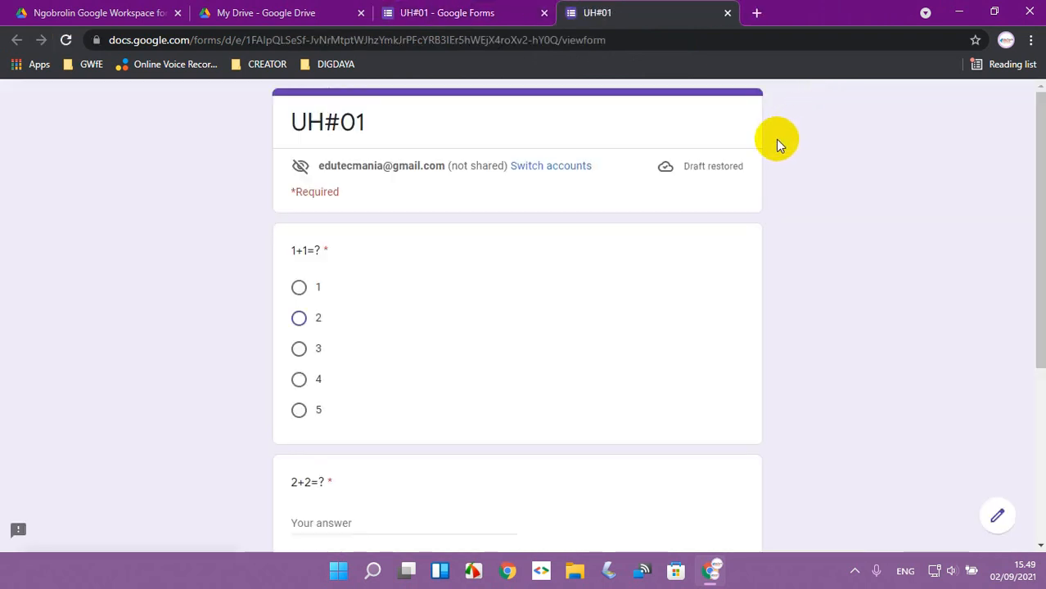
scroll(439, 331, down, 1)
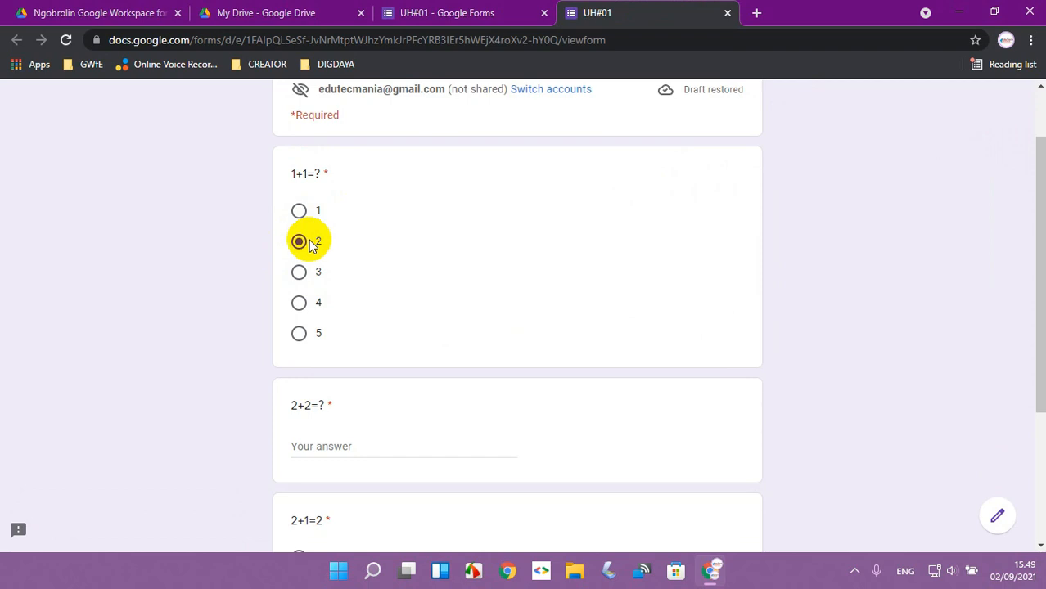
scroll(415, 380, up, 1)
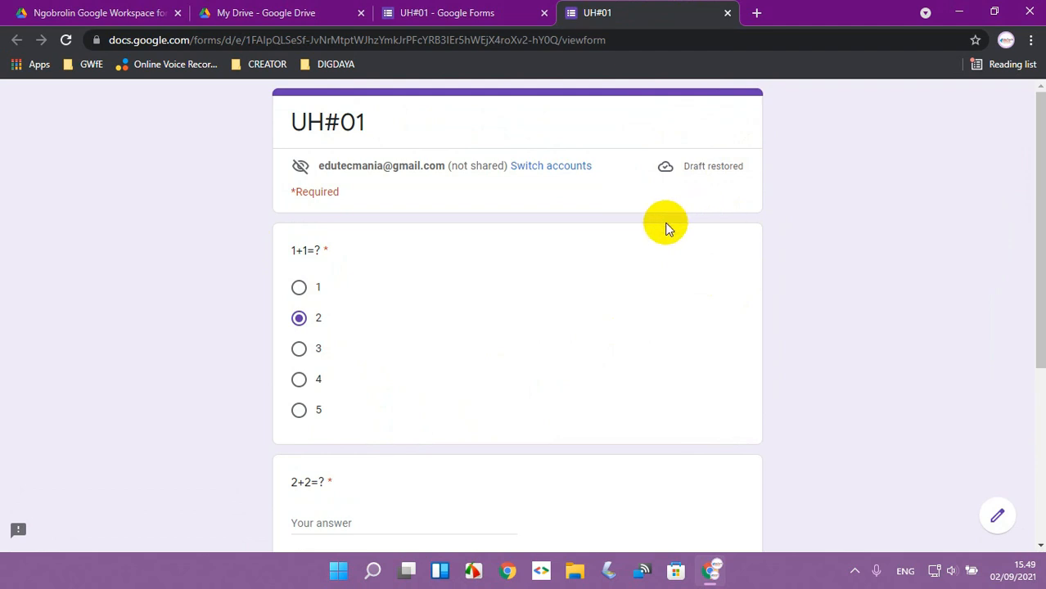
Enter 4 as the answer to "2+2=?" and check the draft status above the questions.
scroll(646, 255, down, 4)
click(411, 233)
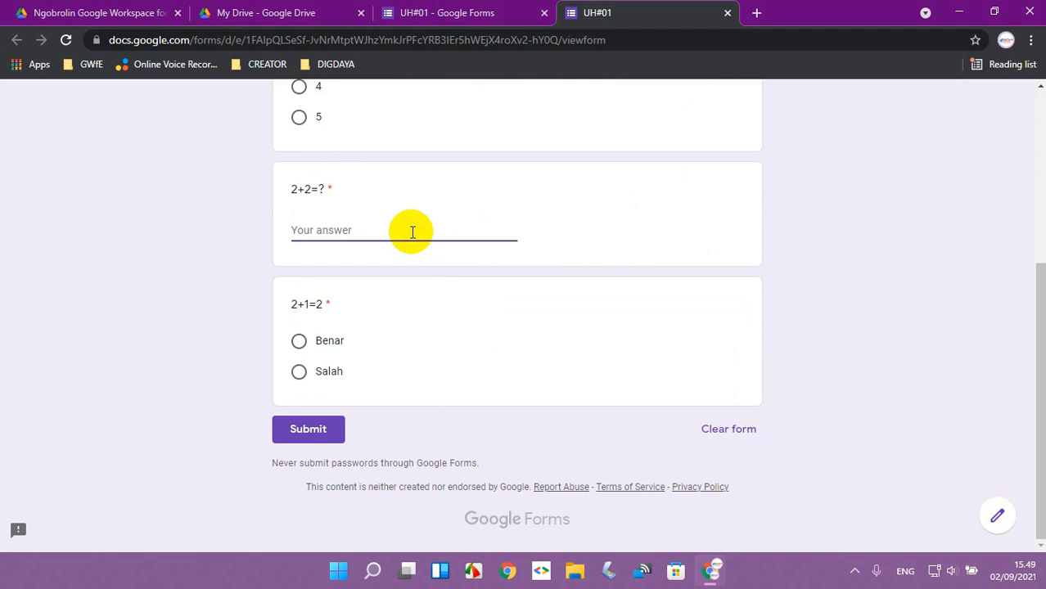
text(4)
scroll(450, 294, up, 4)
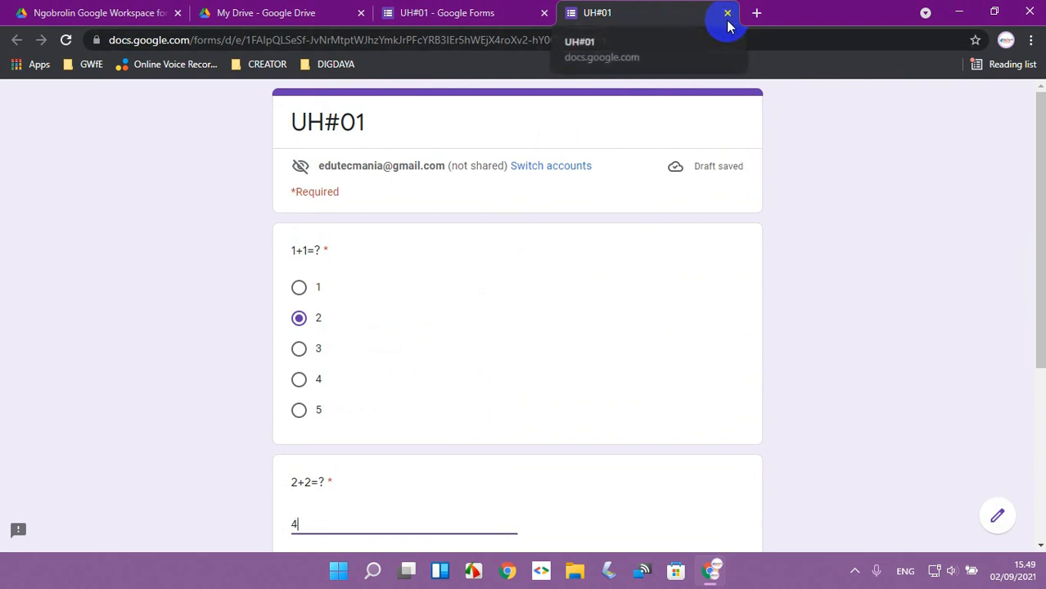
Copy the form's link, close the form and reopen it from that link in a new tab to check the draft answers.
click(624, 38)
key(ctrl+c)
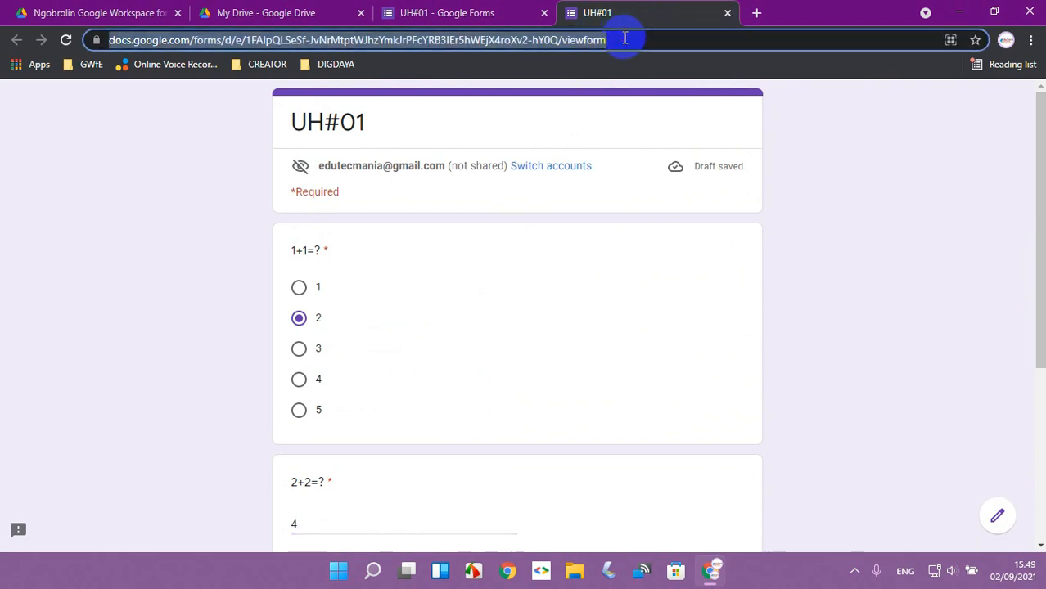
click(726, 12)
click(573, 13)
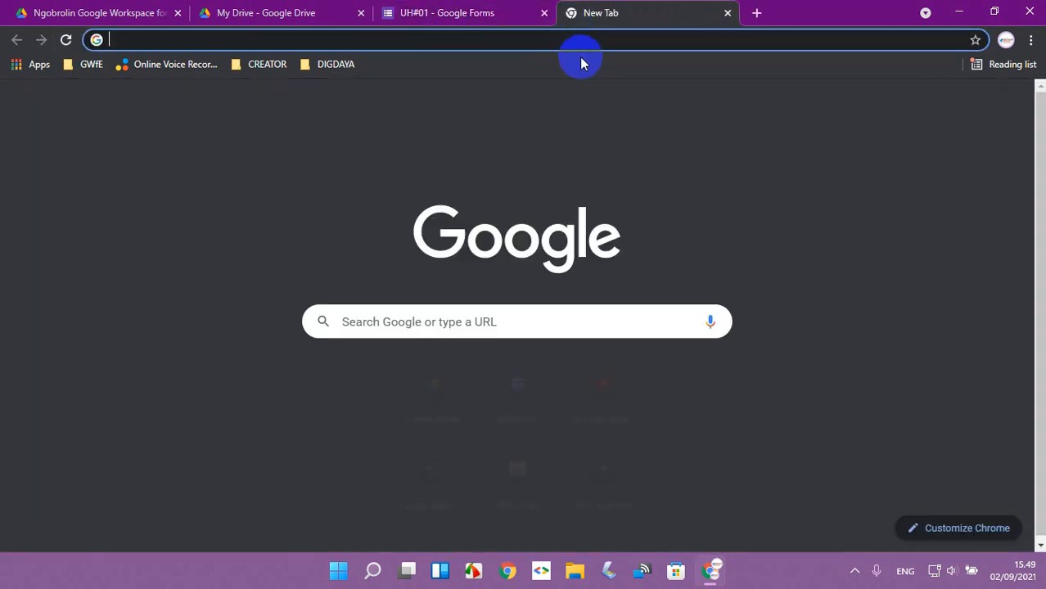
key(ctrl+v)
key(Return)
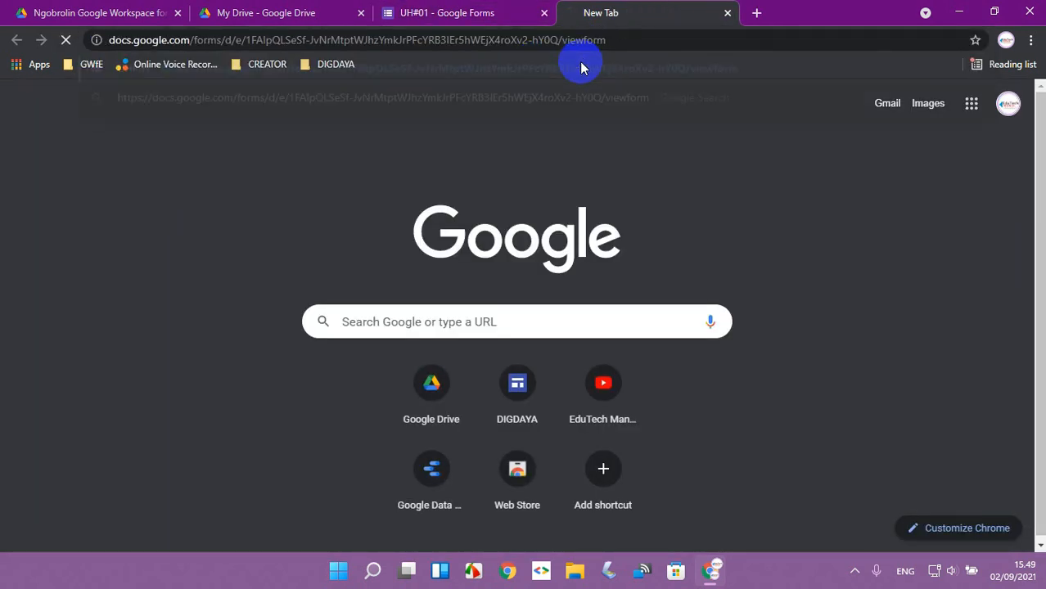
scroll(520, 353, down, 3)
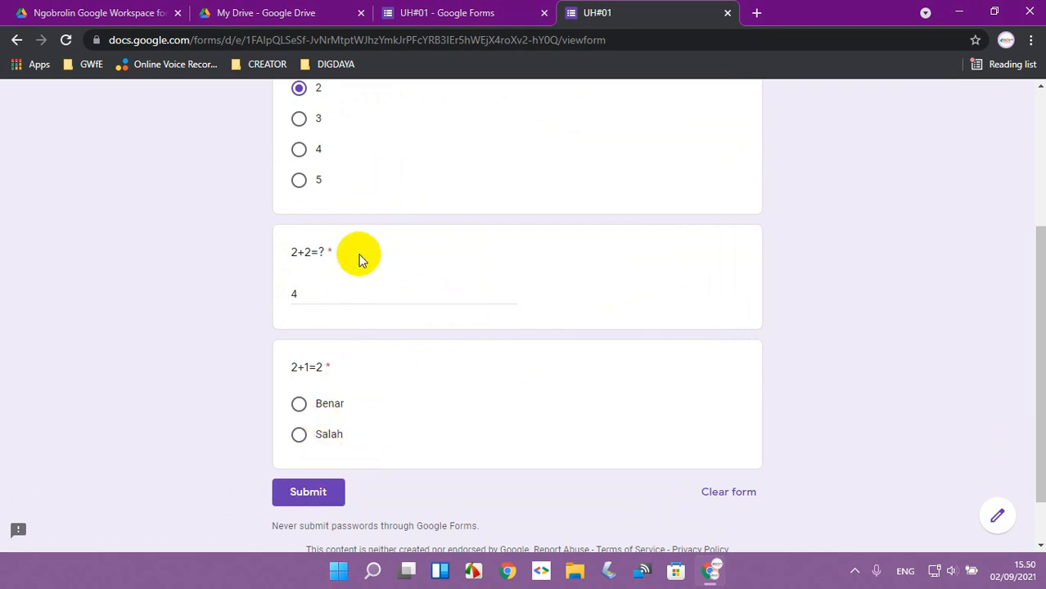
scroll(368, 264, up, 3)
scroll(381, 294, down, 2)
scroll(382, 297, down, 1)
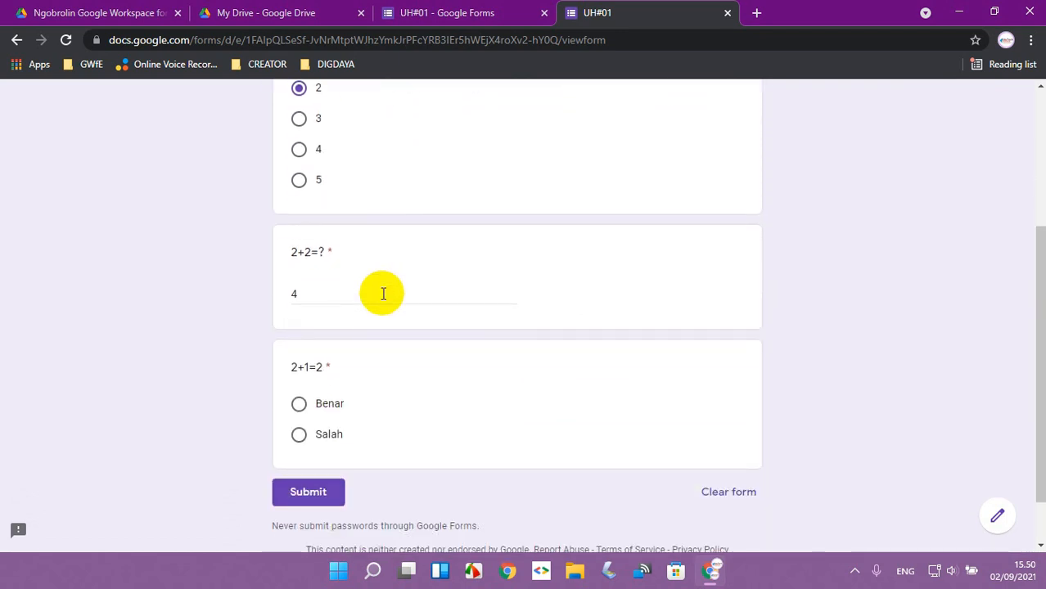
scroll(381, 293, up, 3)
Answer "2+1=2" with Benar and submit the form.
scroll(383, 294, down, 4)
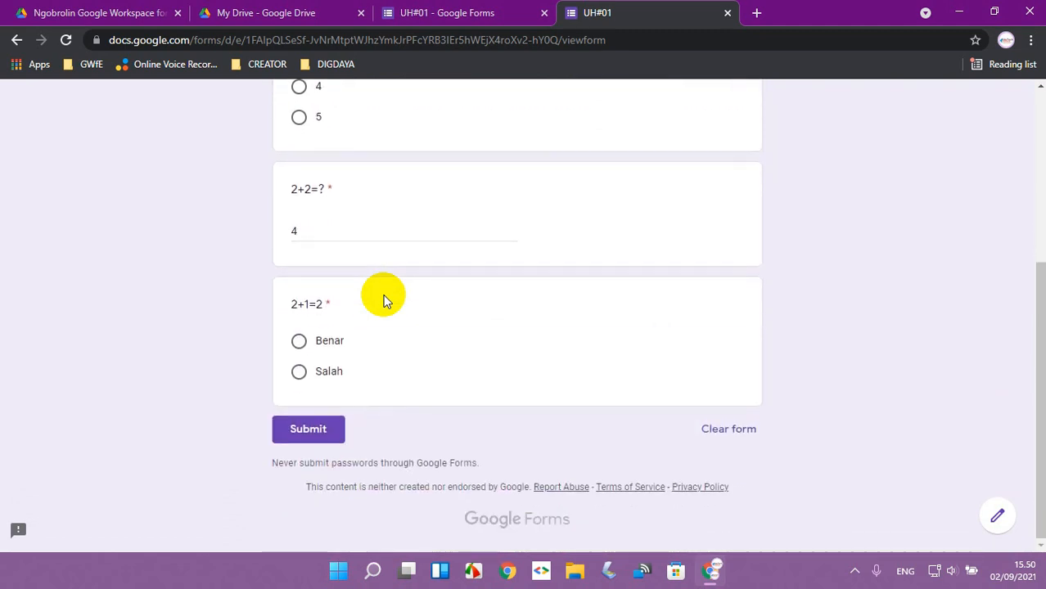
click(299, 345)
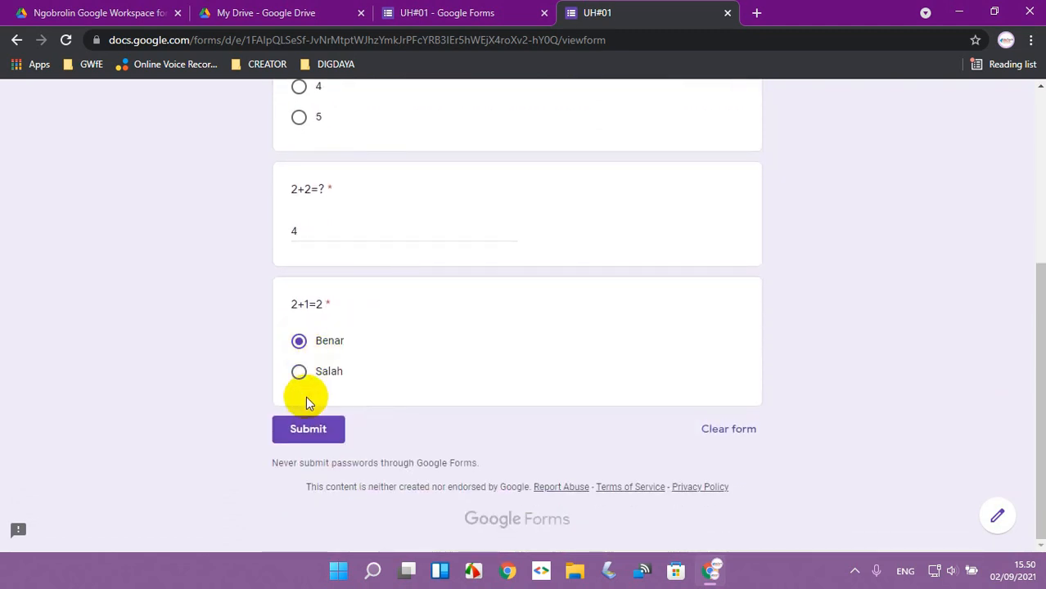
click(316, 433)
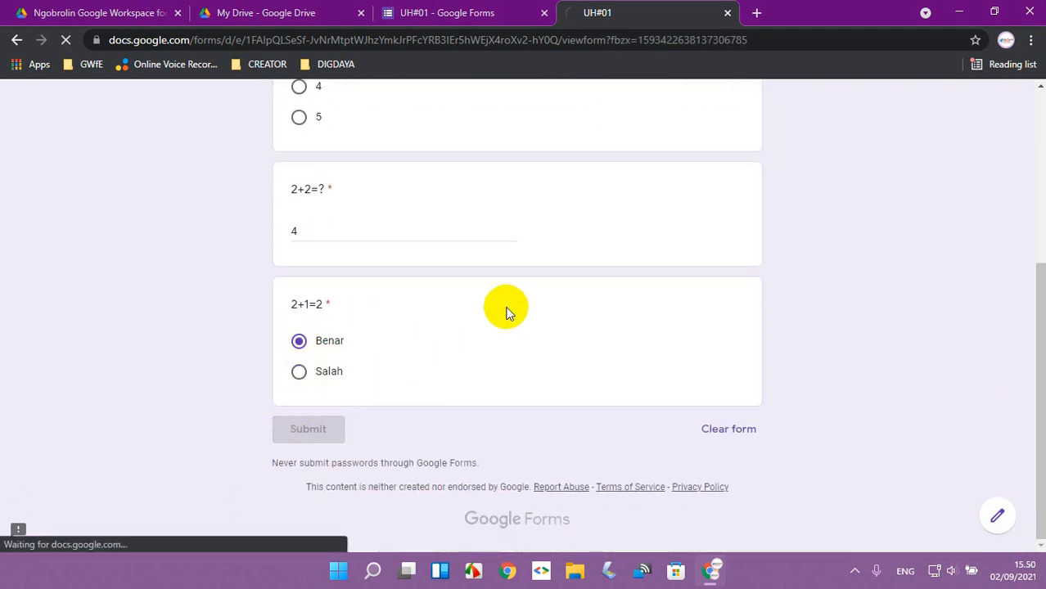
Reopen the form from the copied link and check whether any draft answers remain after submission.
click(683, 34)
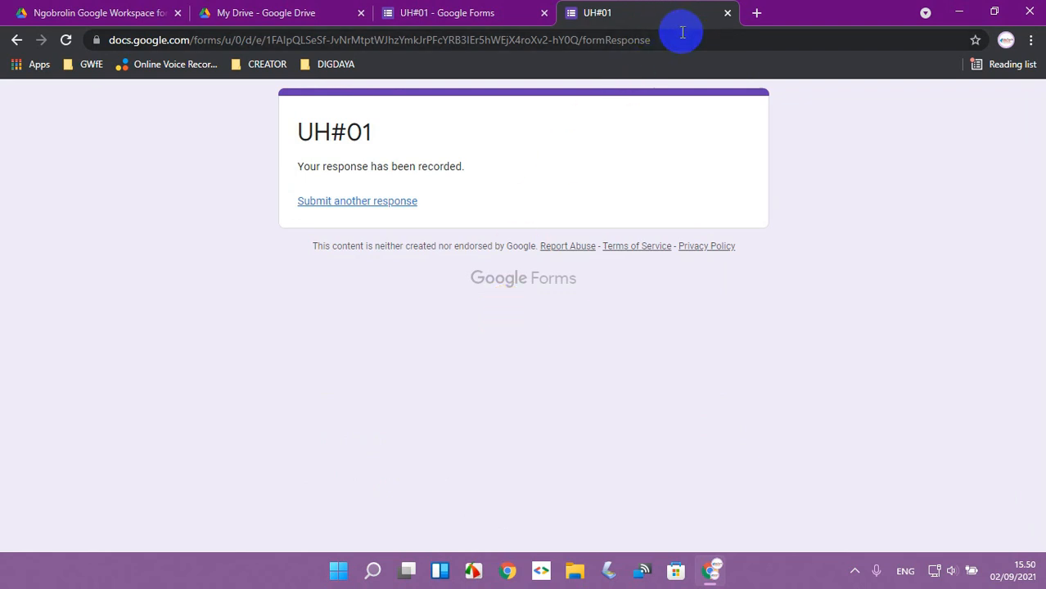
key(ctrl+v)
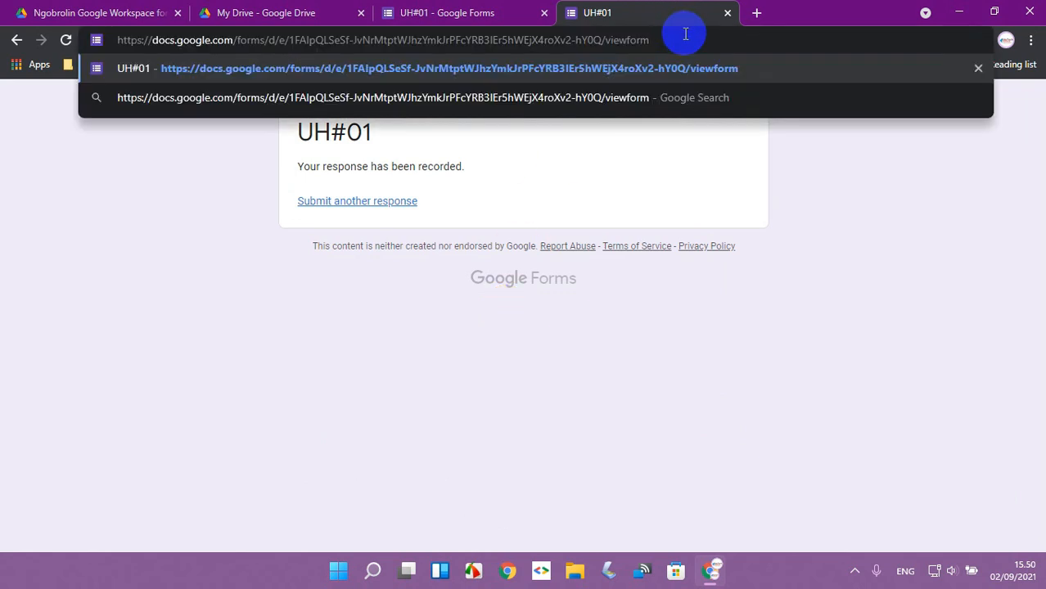
key(Return)
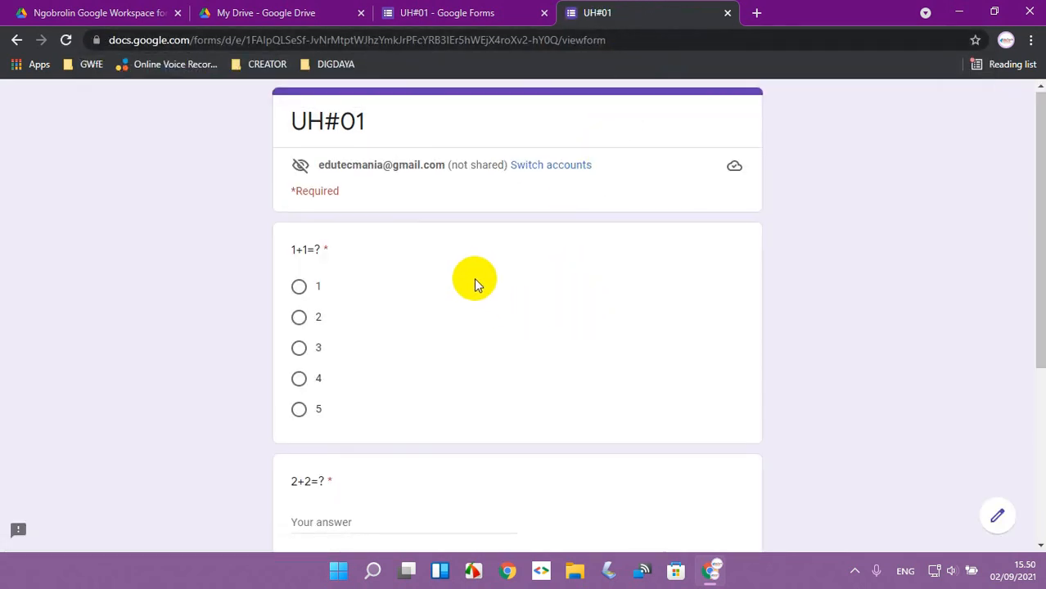
scroll(474, 278, down, 4)
scroll(473, 278, up, 4)
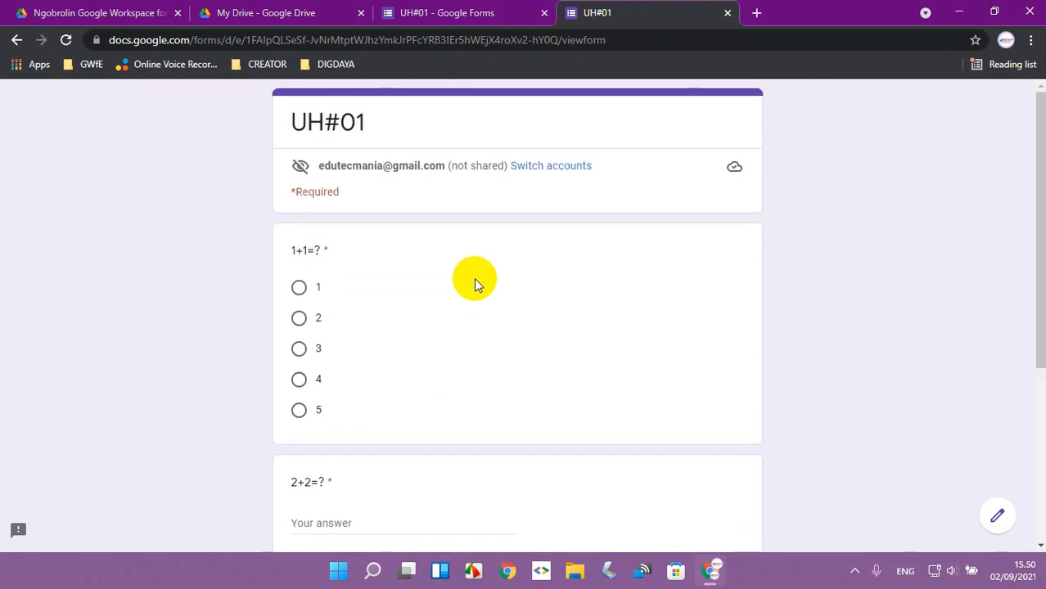